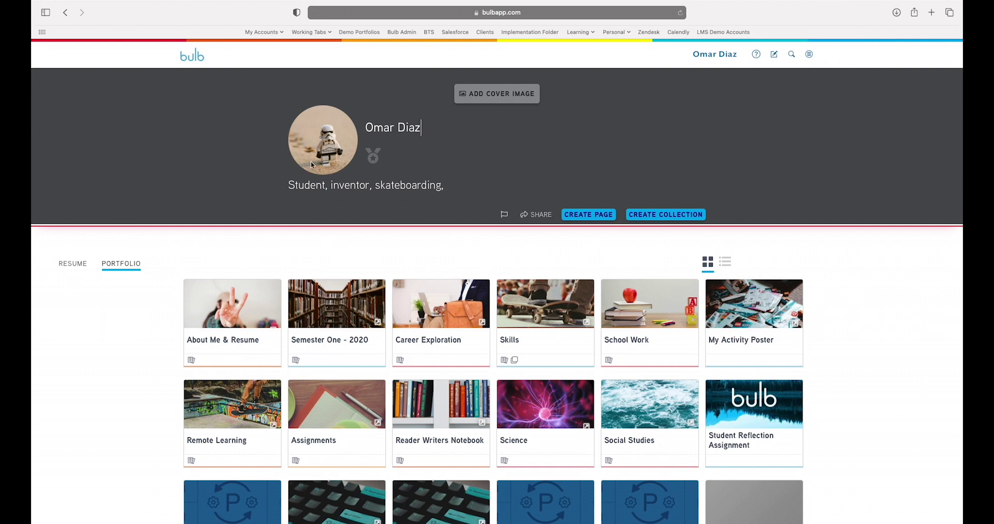
- Start adding a profile cover image and search the web image source for "skate"
mouse_move(307, 172)
click(492, 94)
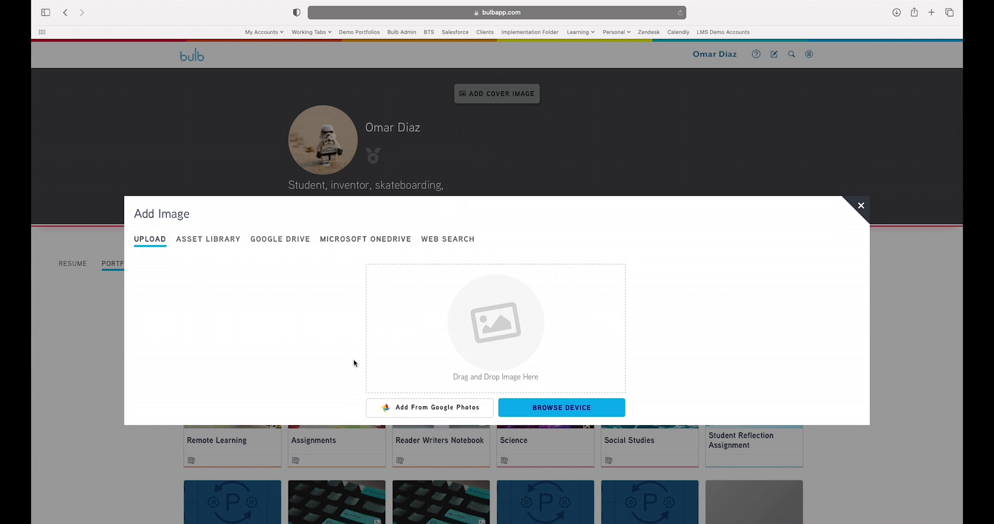
click(455, 239)
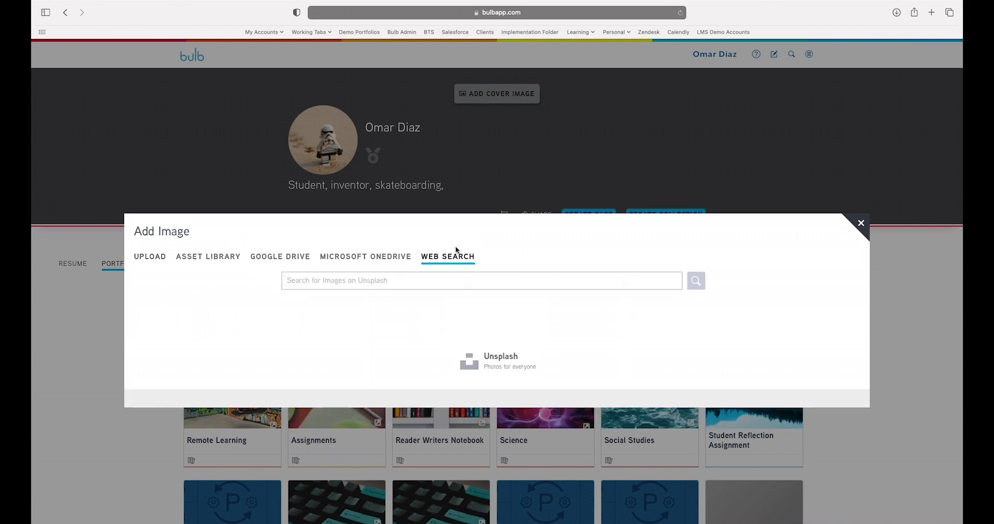
click(464, 281)
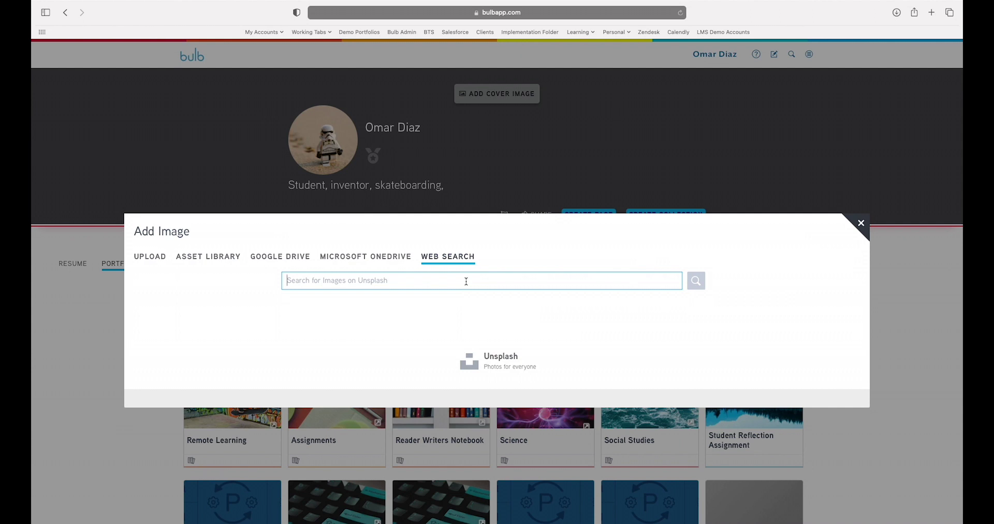
text(skate)
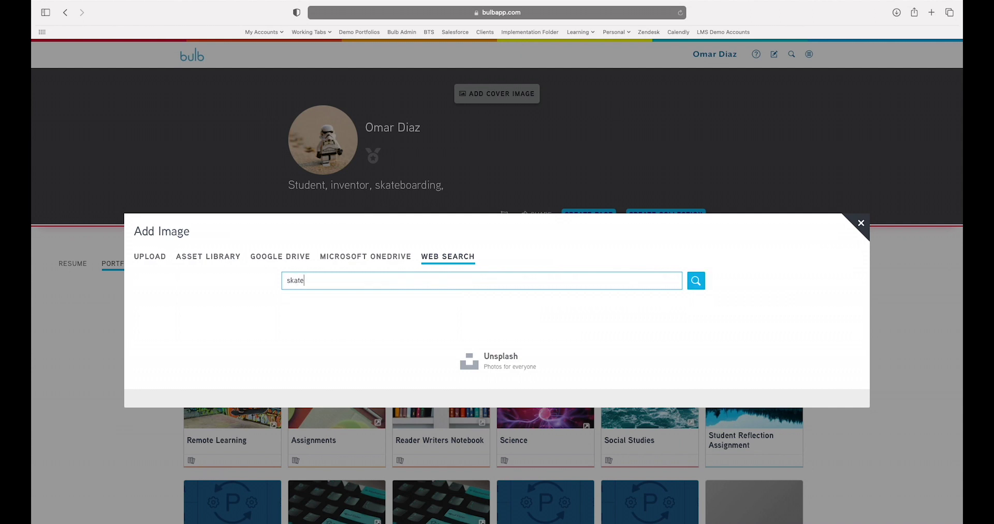
key(Return)
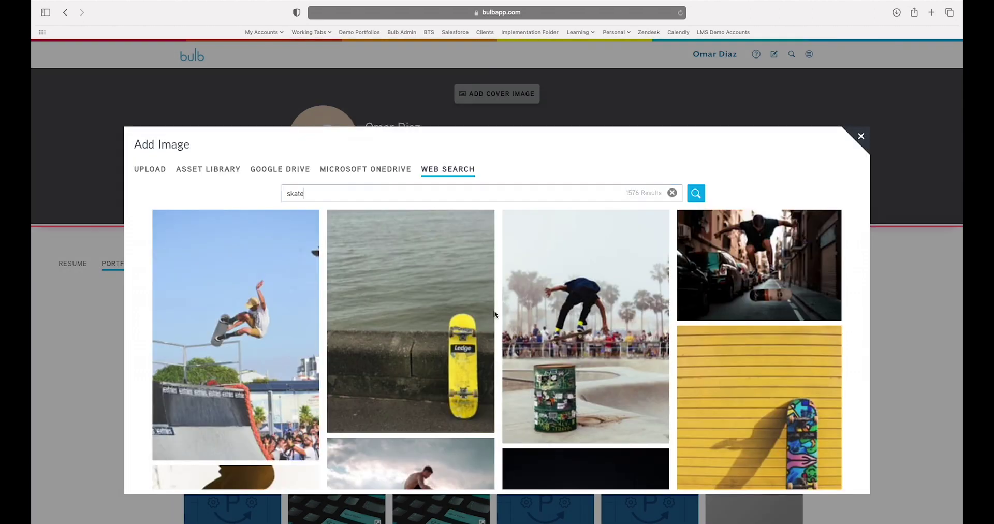
- Choose the sunset skate-park photo as the cover, shift it slightly upward so the skateboarder is well framed, and save it
scroll(488, 312, down, 3)
scroll(489, 314, down, 7)
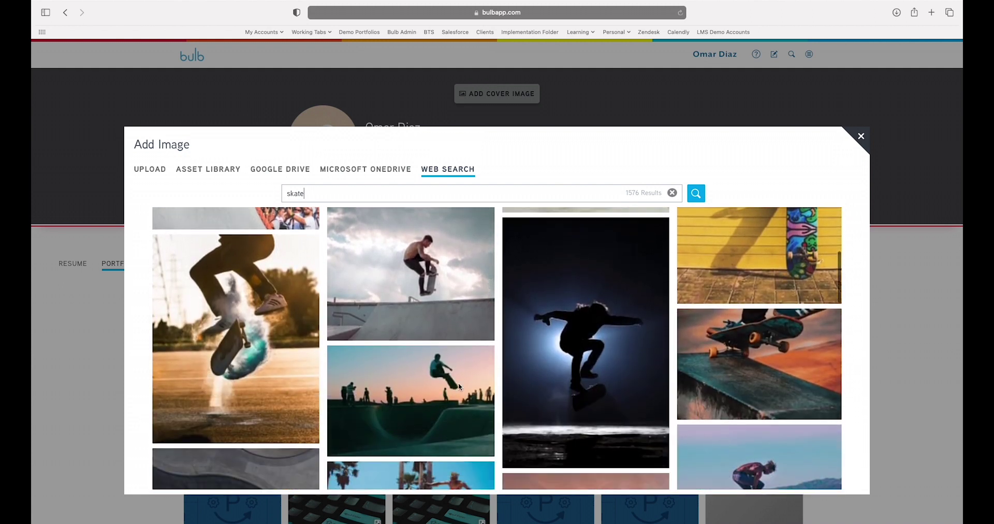
click(456, 384)
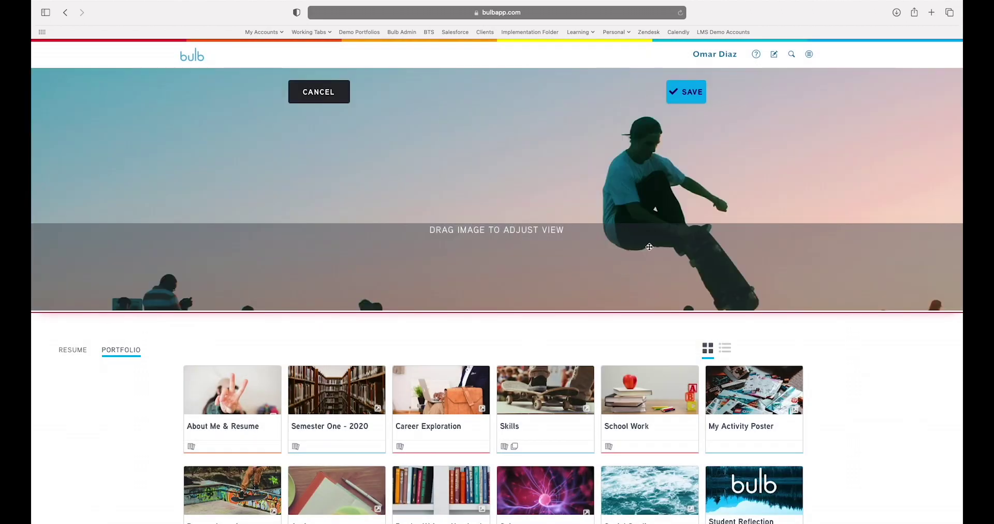
mouse_move(638, 209)
mouse_down()
mouse_move(642, 178)
mouse_move(633, 197)
mouse_up()
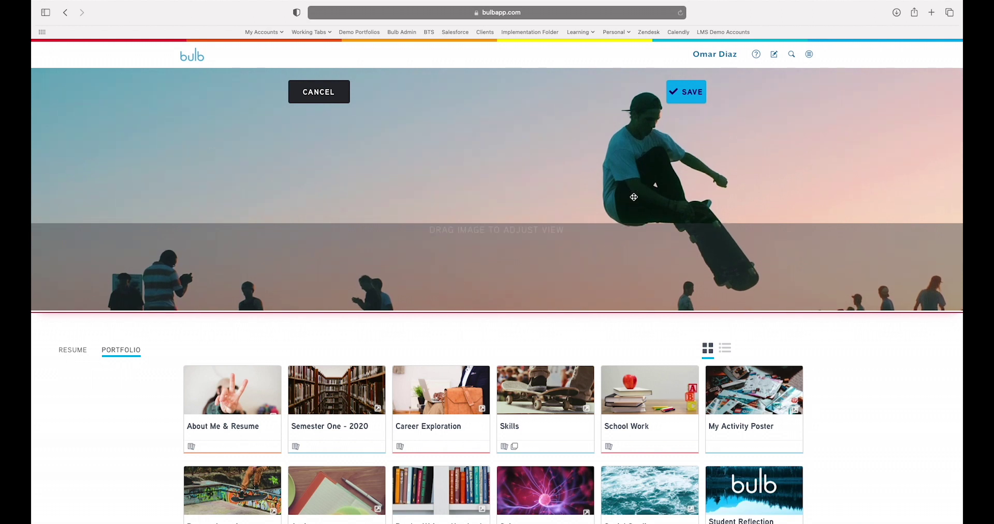
click(692, 92)
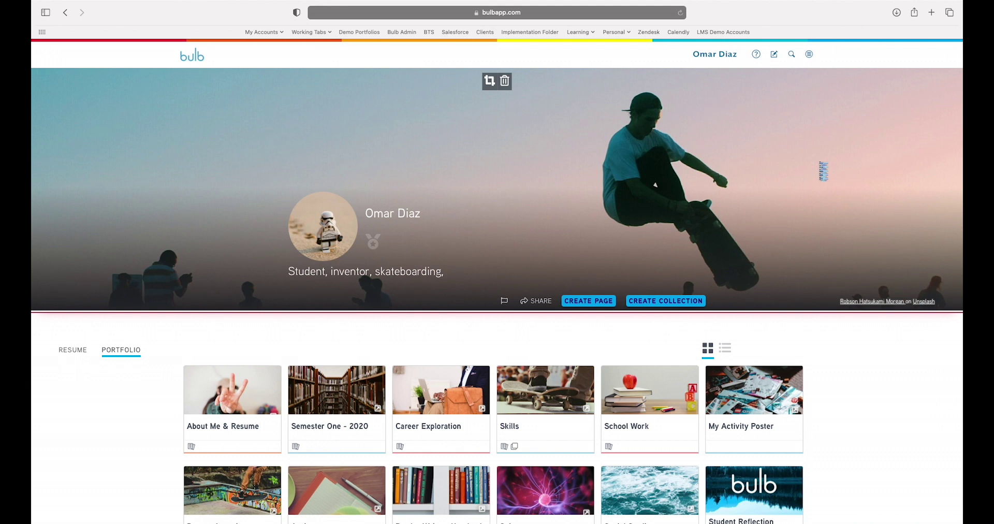
- Add "Star Wars fan" to the end of the profile description
click(458, 273)
text(Star Wars fan)
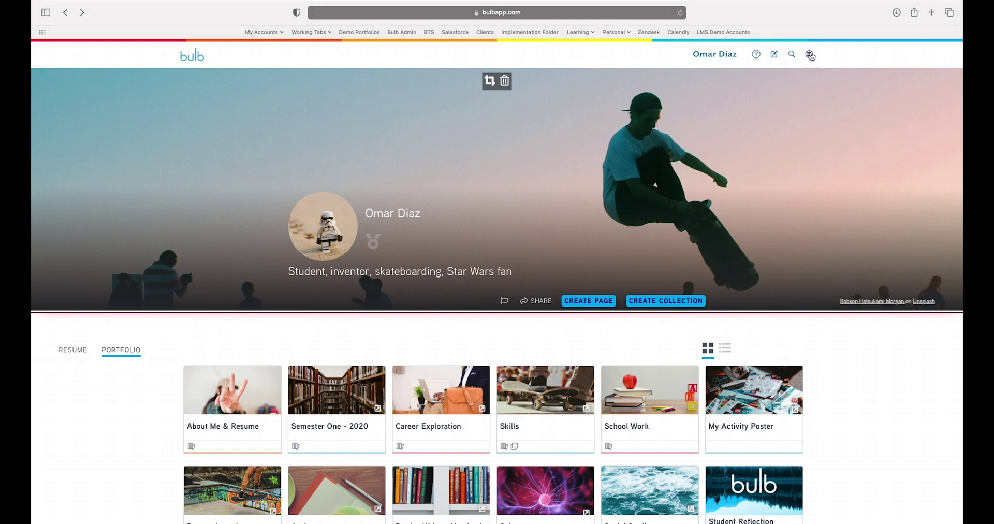
- Review the account's activity feed, groups and likes
click(809, 54)
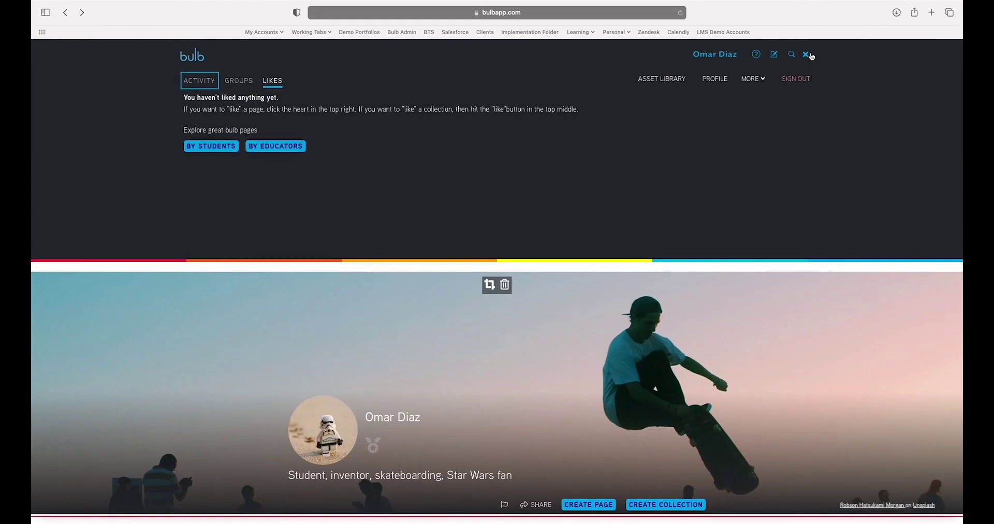
click(203, 85)
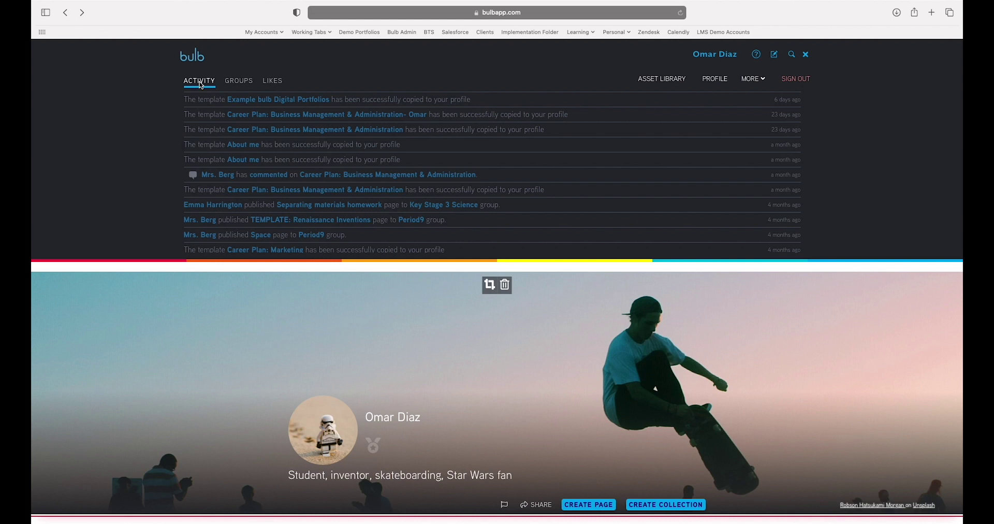
click(233, 83)
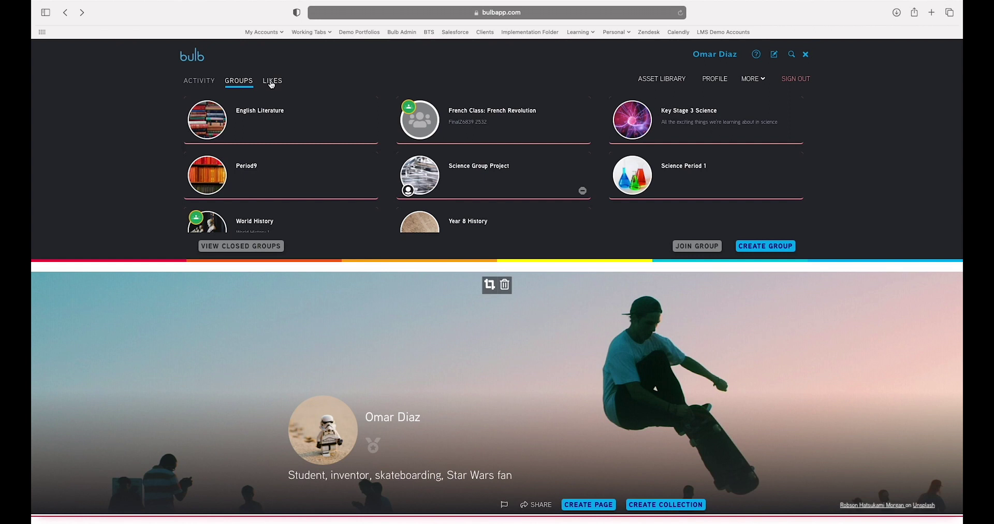
click(271, 84)
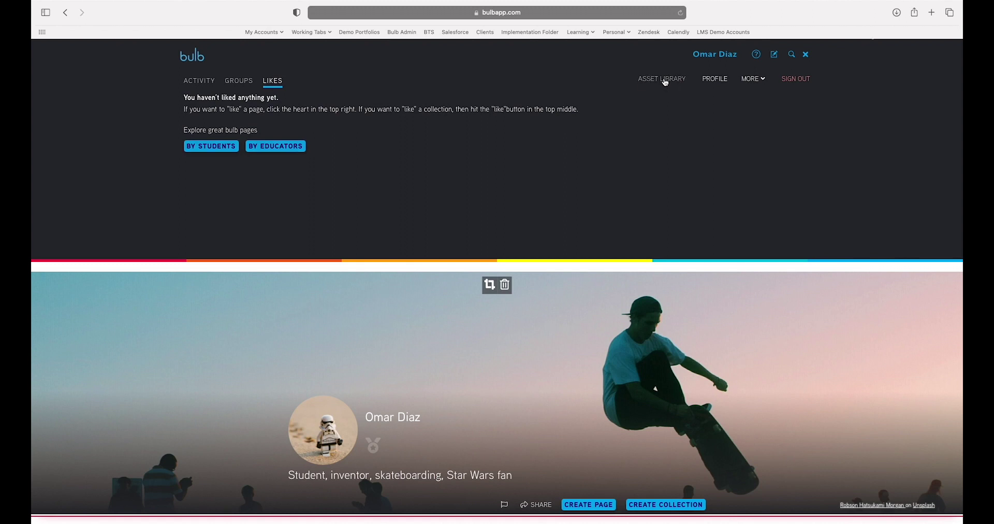
- Open the asset library and sort its items by credit, by type, and finally by date
click(665, 80)
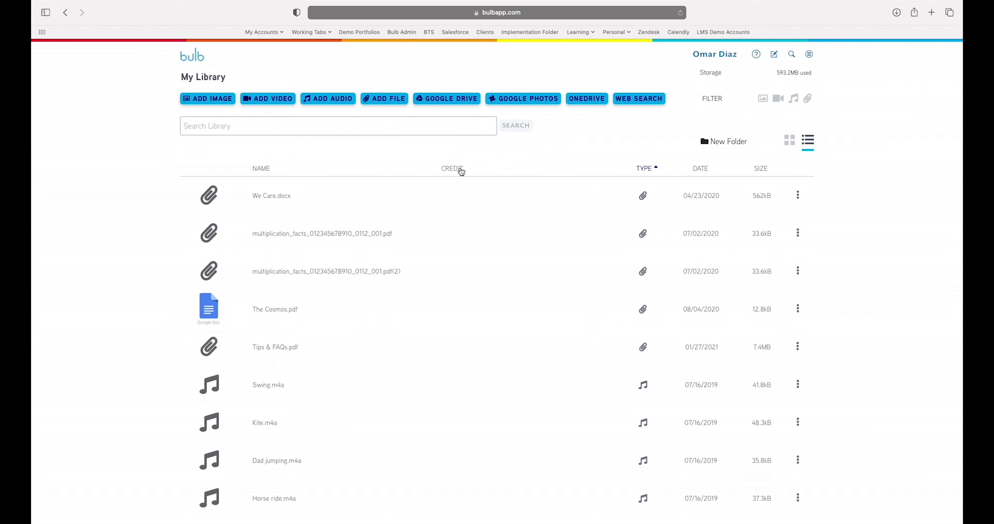
click(451, 171)
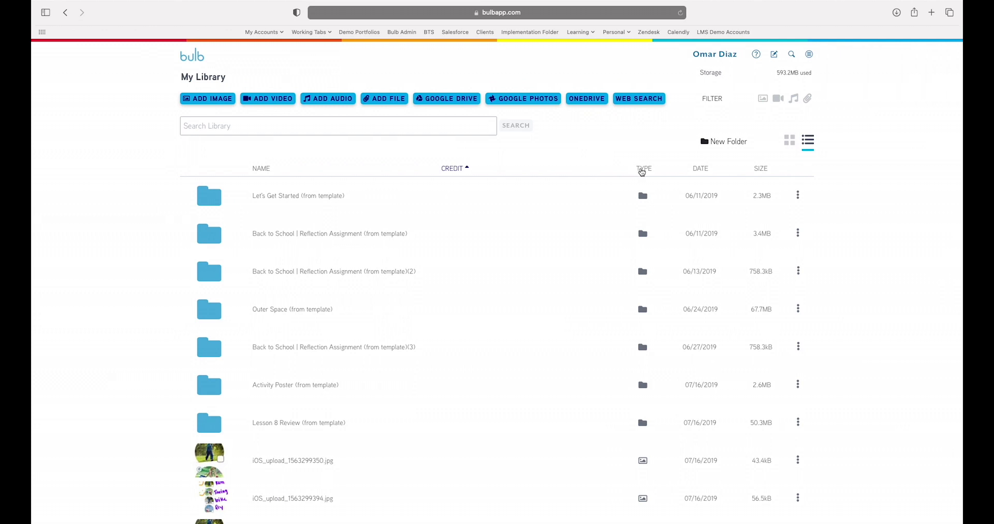
click(642, 171)
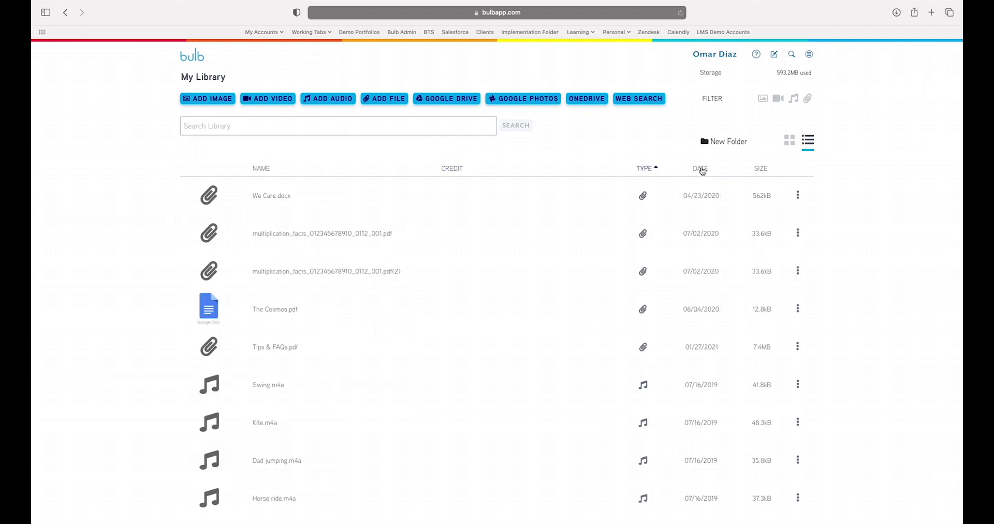
click(702, 169)
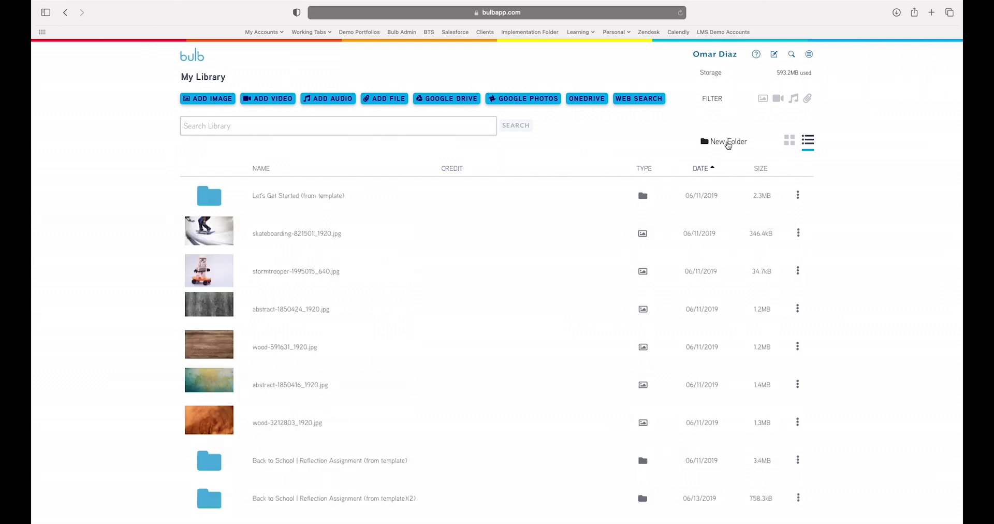
- View the new-folder form in the asset library and close it without saving a folder
click(728, 143)
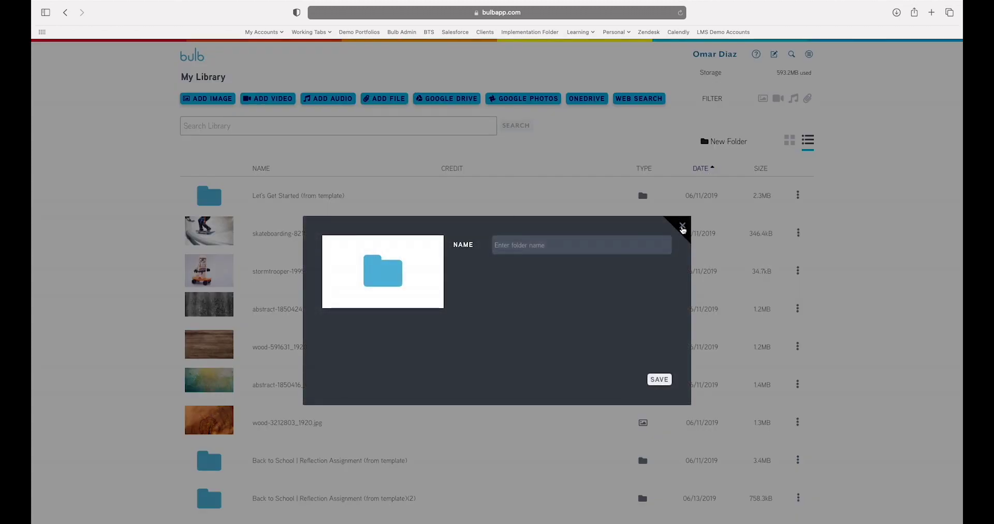
click(682, 226)
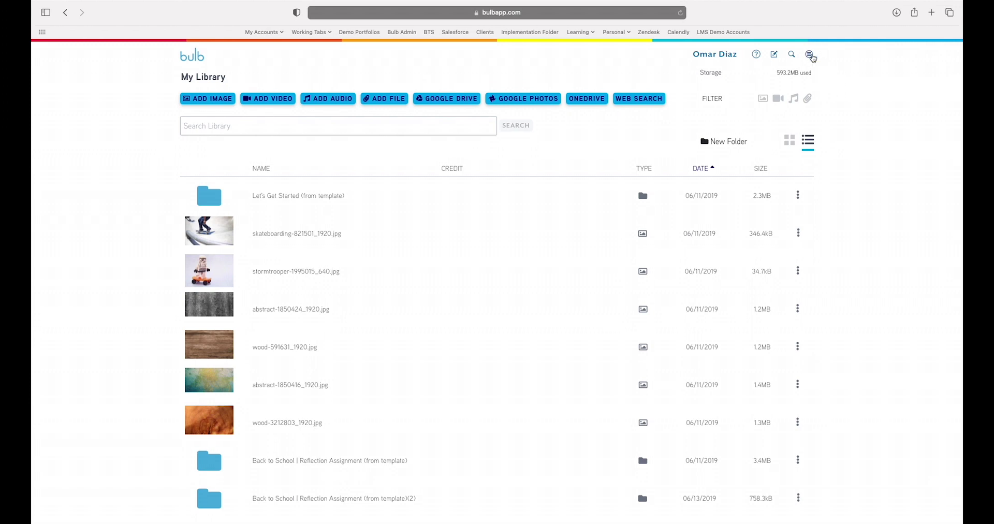
- Open the account settings and examine the personal details, email, communication, PDF snapshot and connection options
click(809, 55)
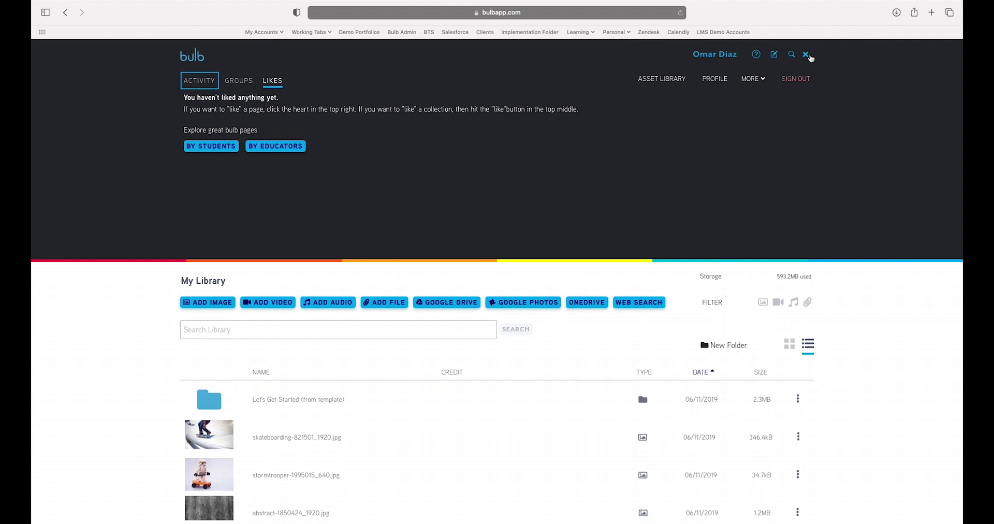
click(759, 81)
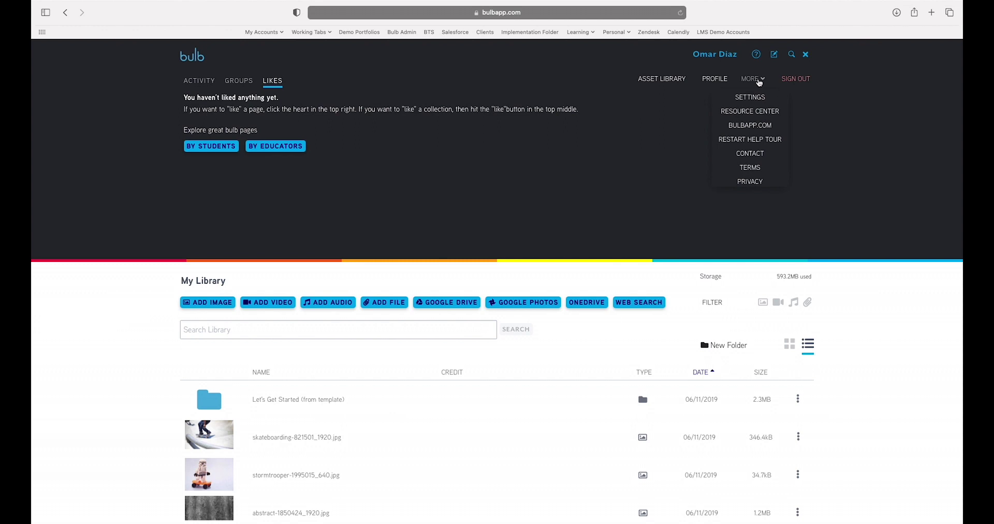
click(749, 99)
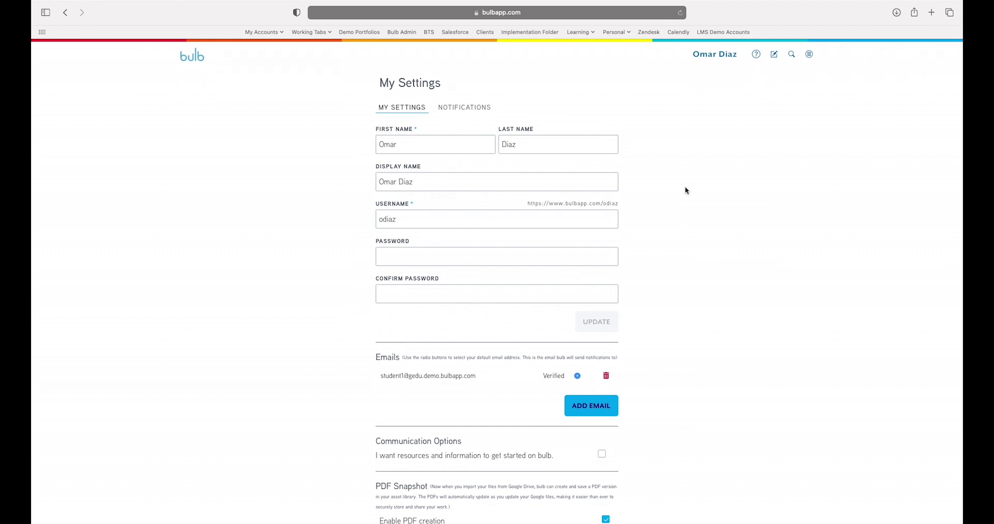
scroll(685, 189, down, 4)
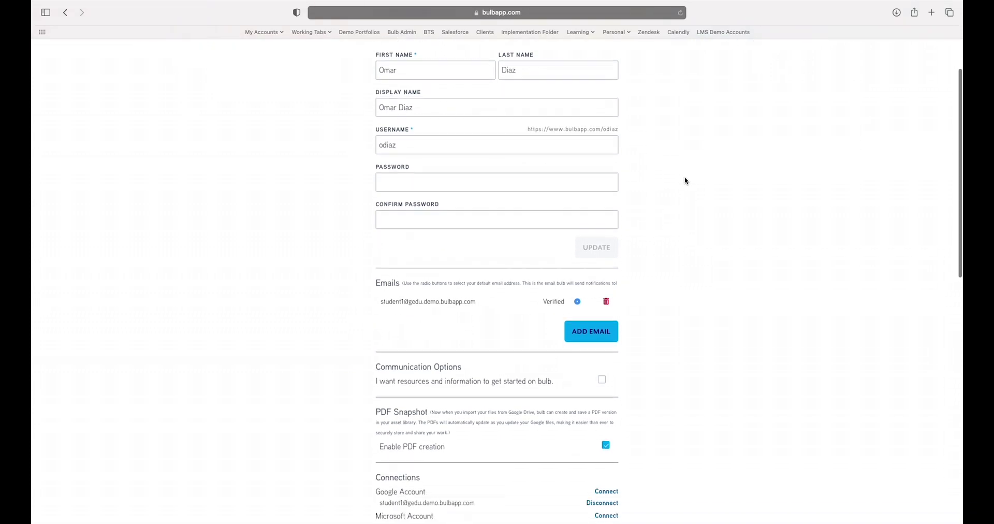
scroll(684, 178, down, 1)
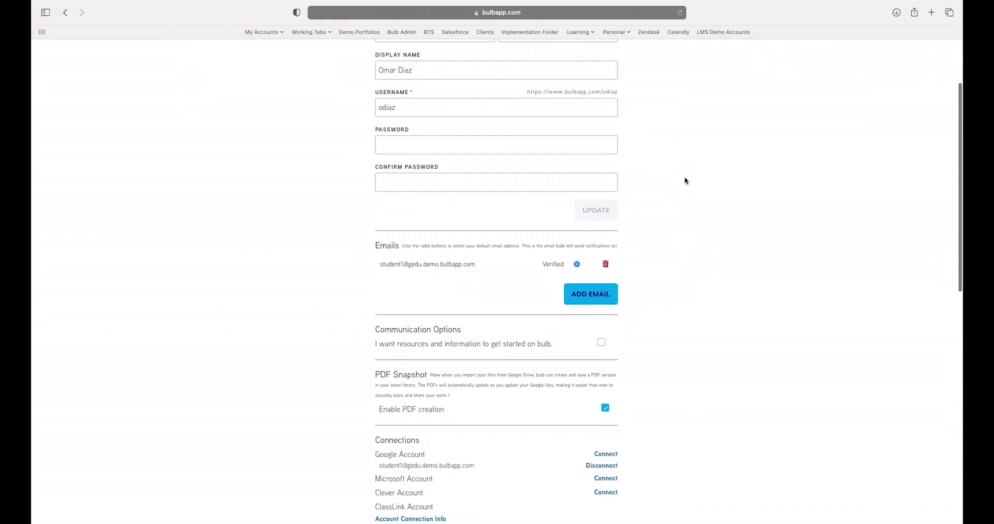
scroll(684, 178, down, 1)
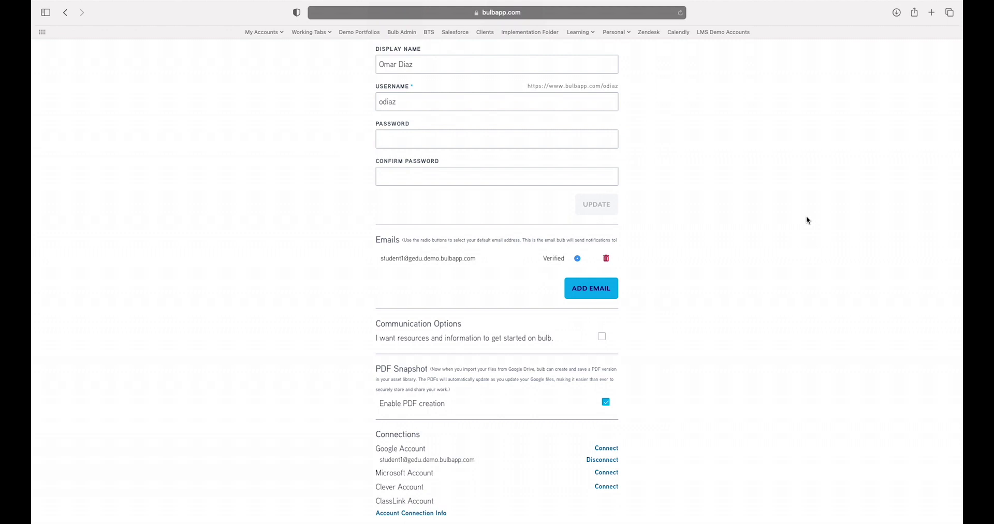
scroll(806, 216, up, 5)
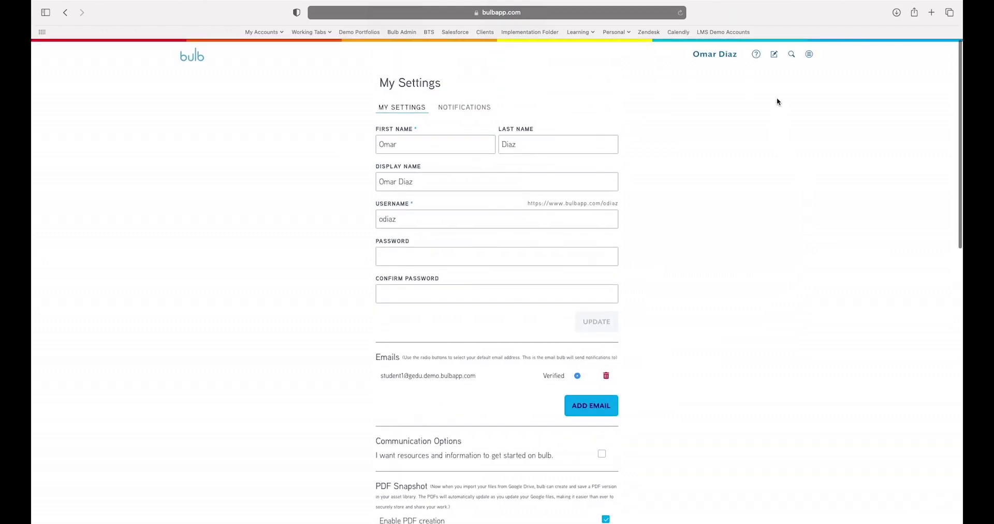
- Open the Resource Center and browse down past the featured guide to the filterable resource listings
click(809, 54)
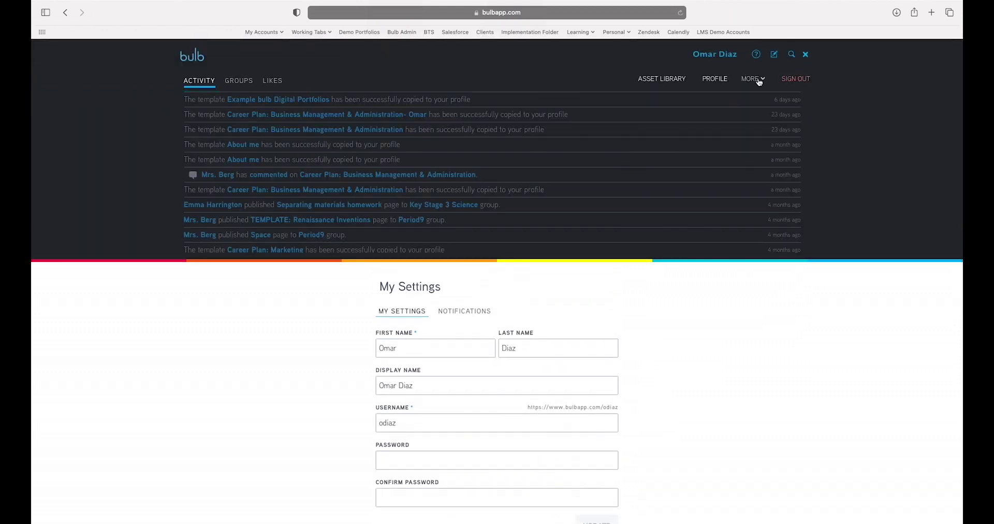
click(758, 80)
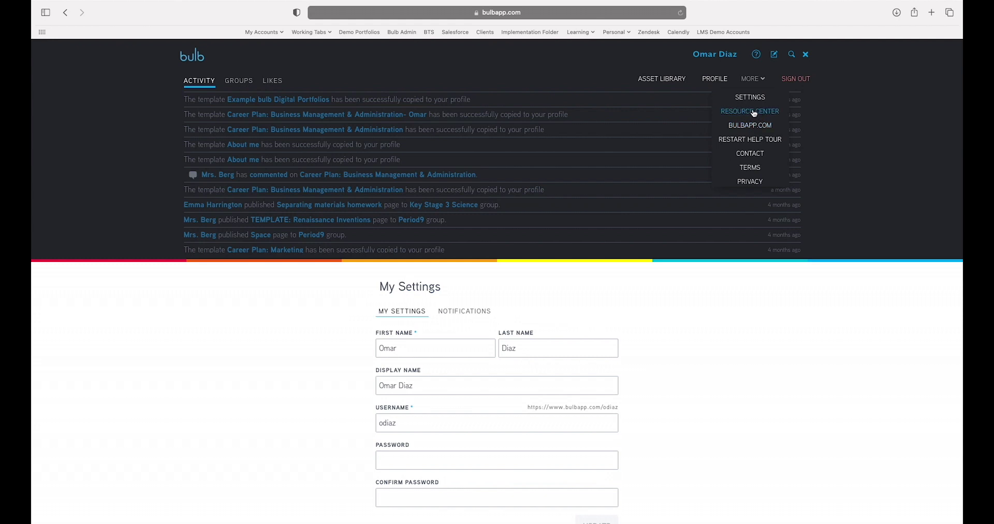
click(806, 56)
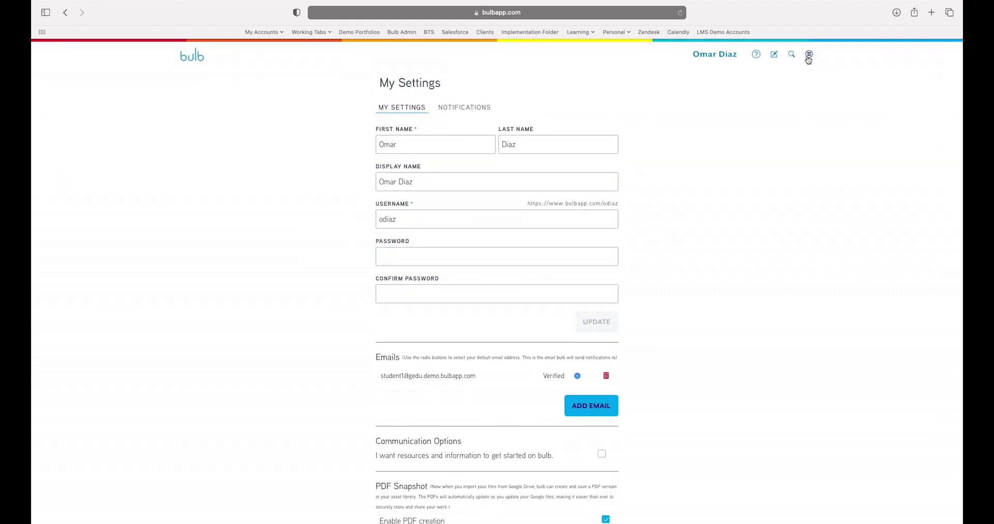
click(806, 56)
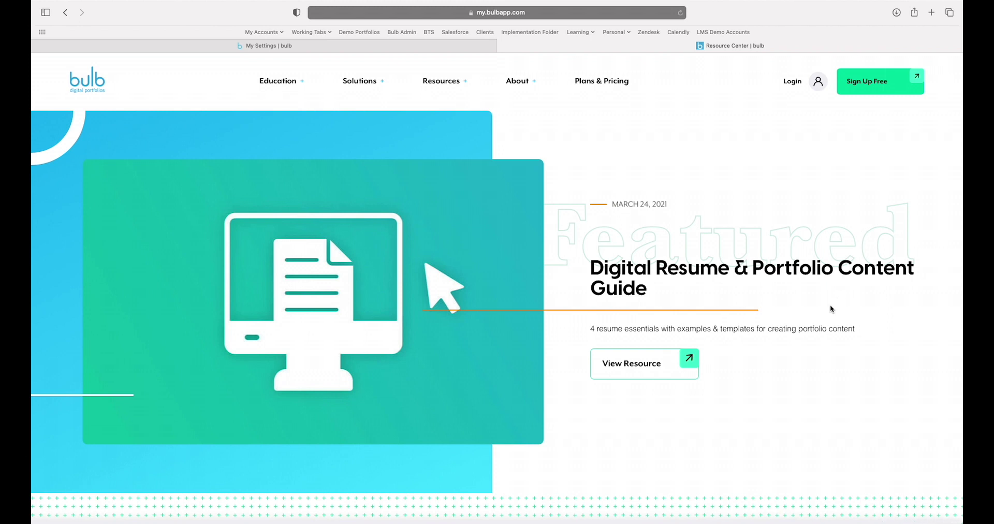
scroll(823, 315, down, 5)
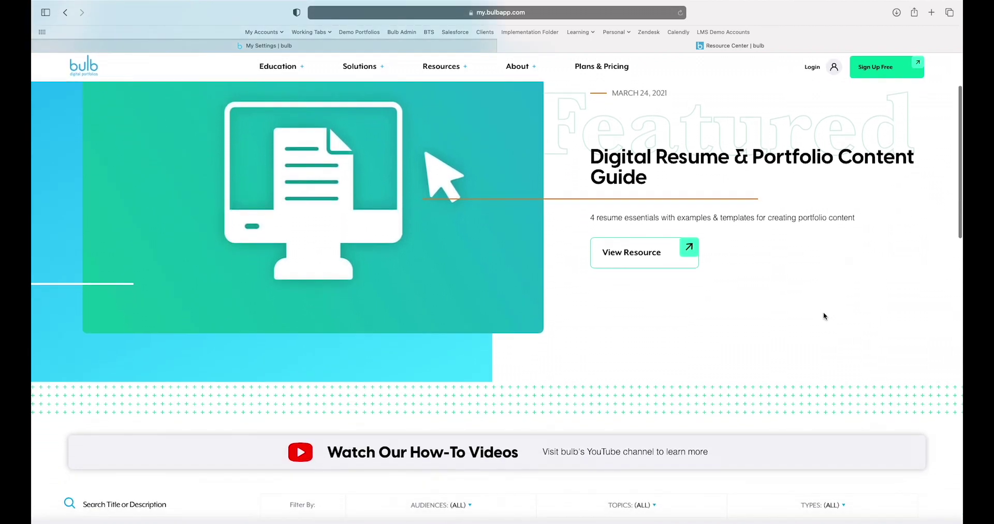
scroll(824, 315, down, 5)
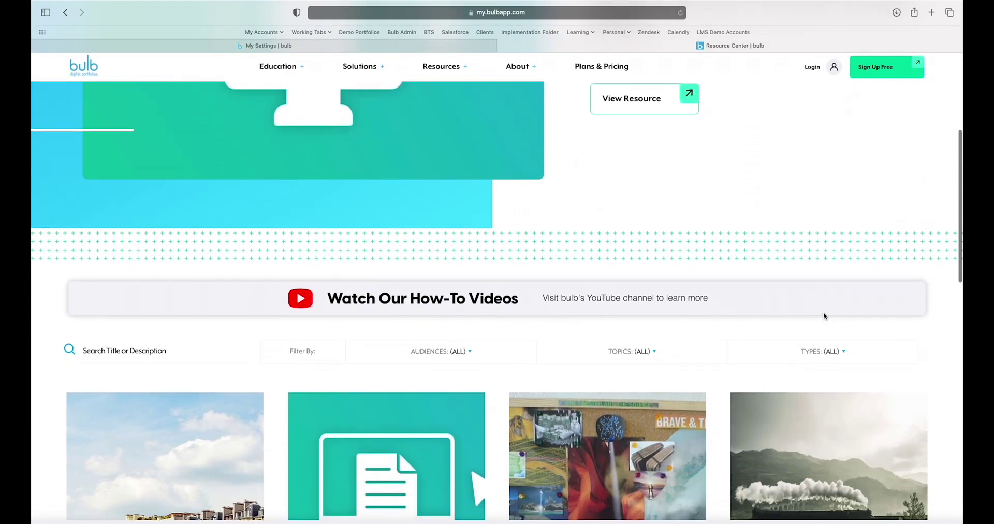
scroll(824, 315, down, 2)
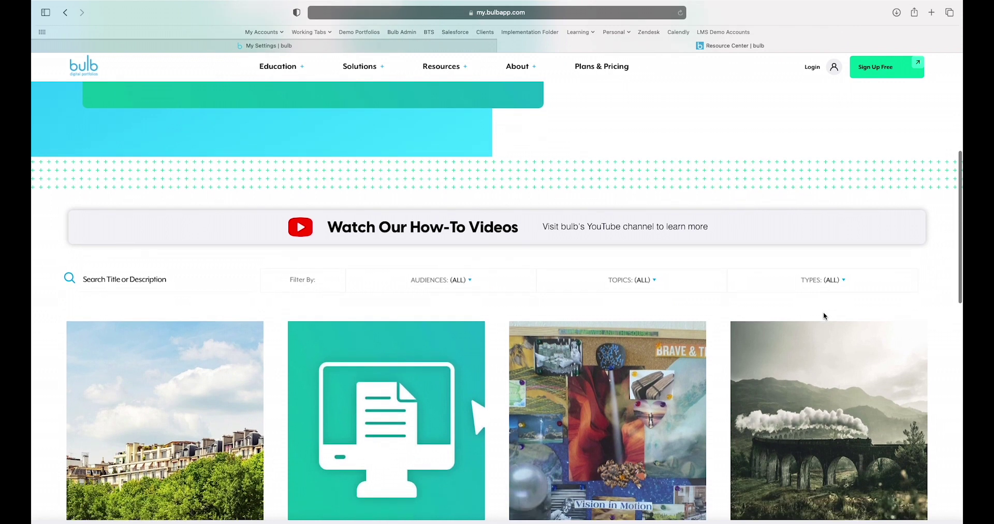
scroll(823, 316, down, 2)
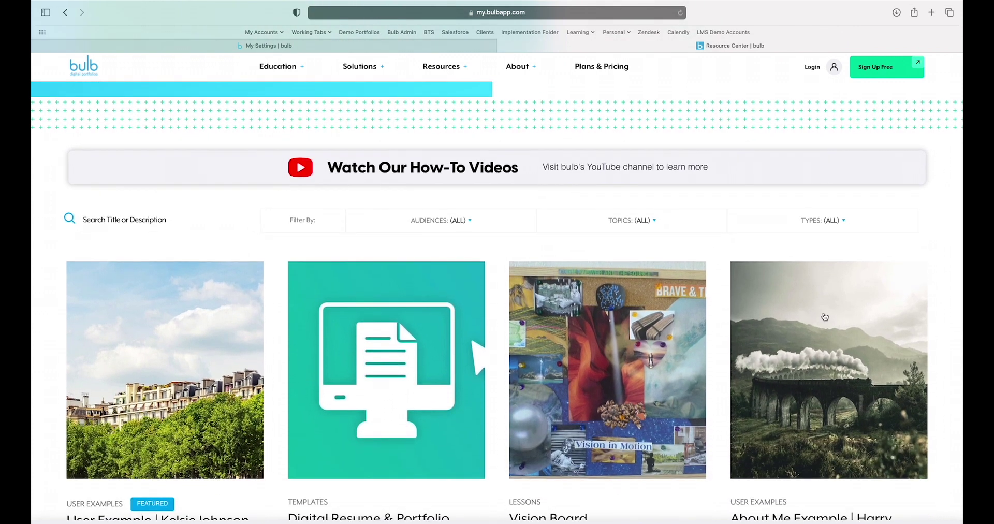
- Browse the Resource Center listings, view the Topics filter options, and return to the account settings page
scroll(823, 316, down, 1)
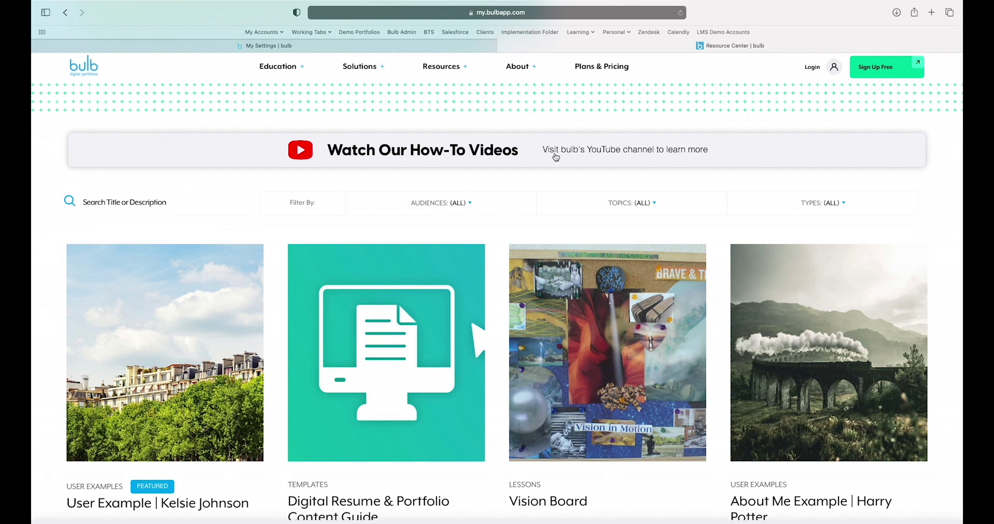
scroll(704, 185, down, 3)
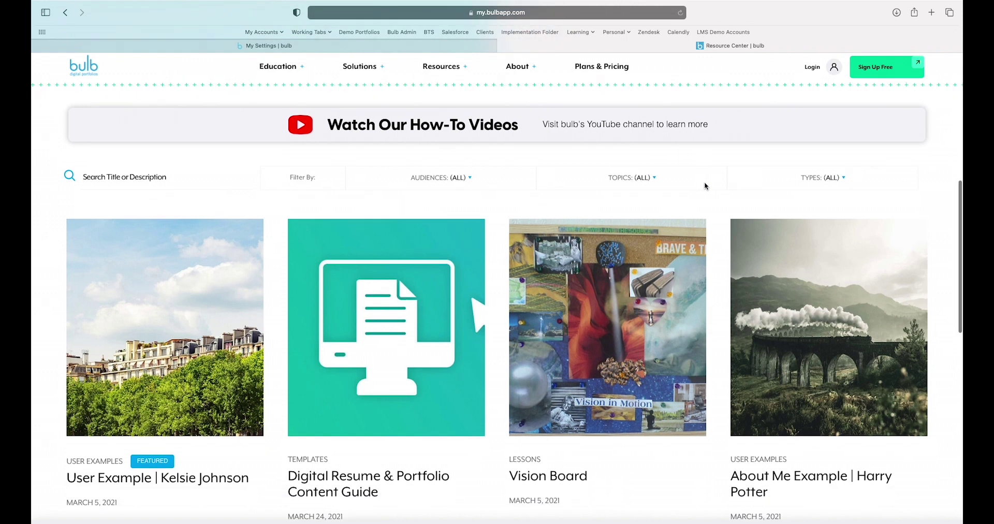
scroll(704, 185, down, 8)
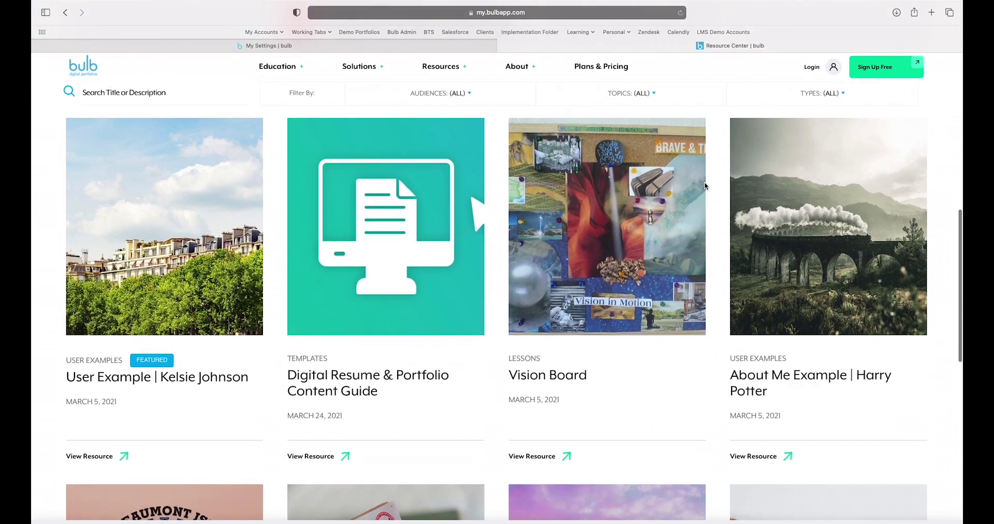
scroll(704, 185, down, 3)
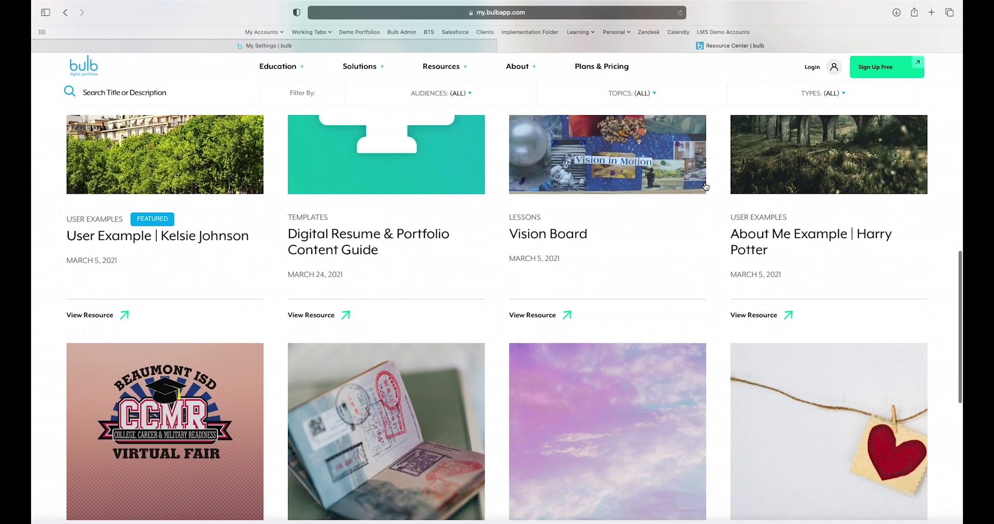
scroll(704, 185, up, 14)
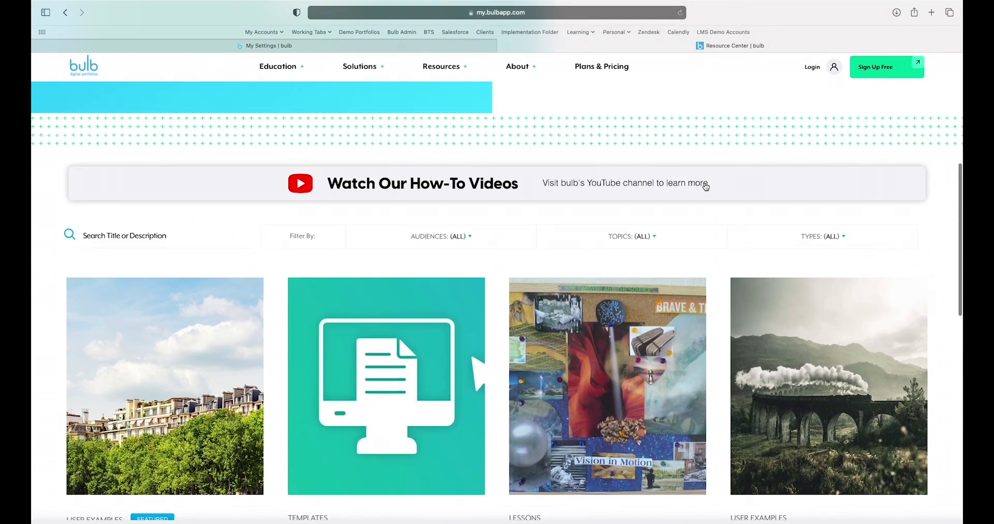
scroll(705, 186, up, 6)
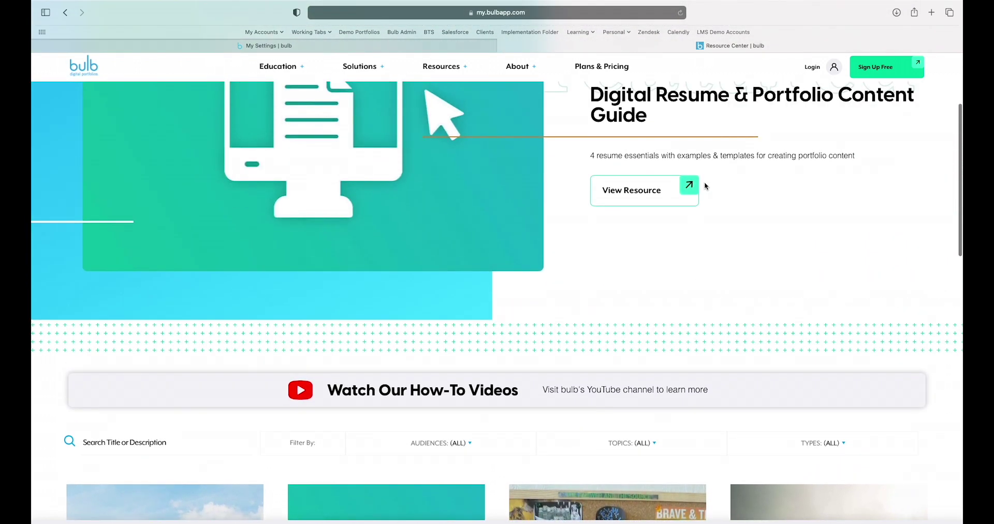
click(653, 445)
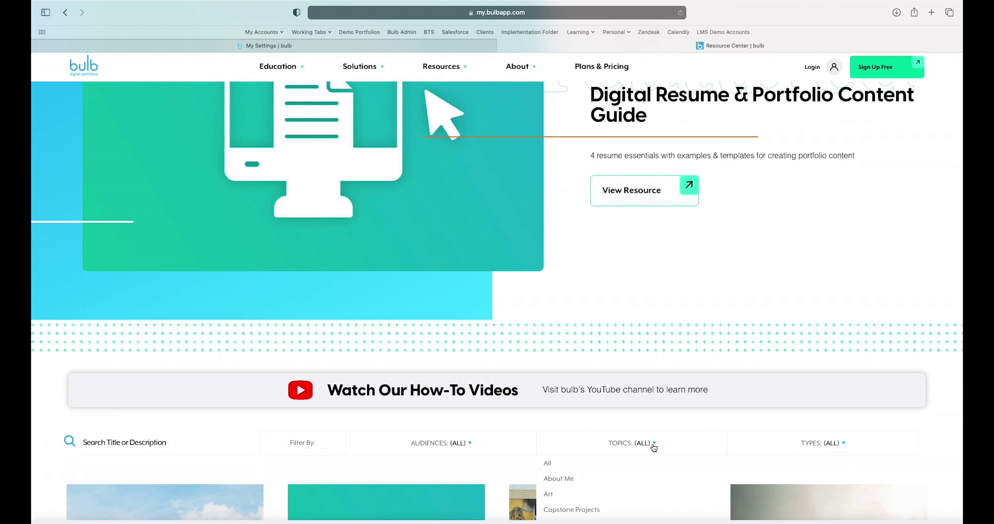
click(503, 46)
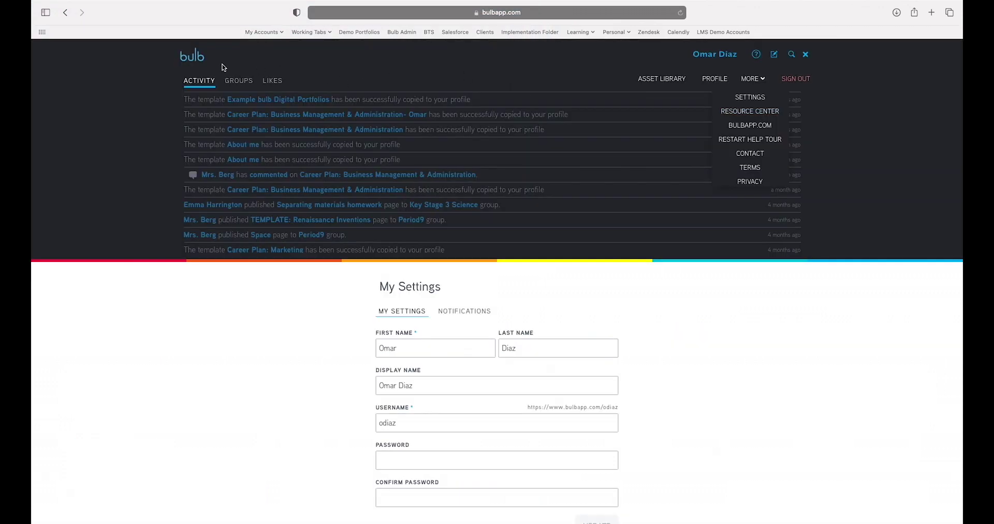
- Return to the student profile and view the bulbHelp center with its support contact form before closing it
click(187, 56)
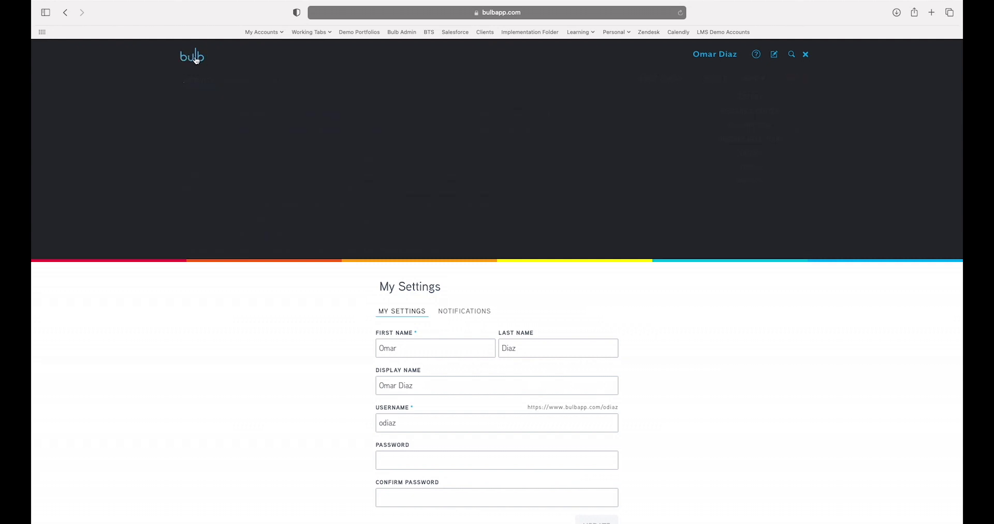
click(196, 59)
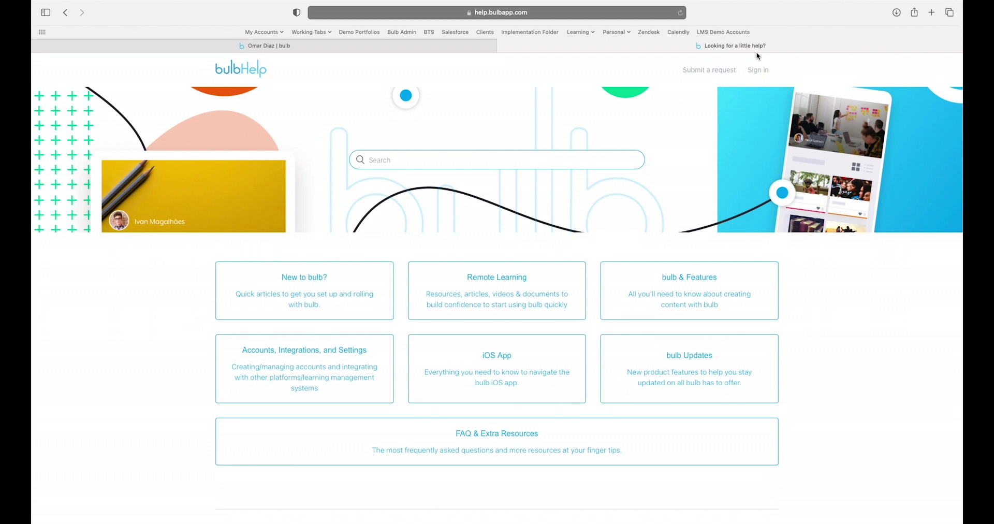
click(574, 162)
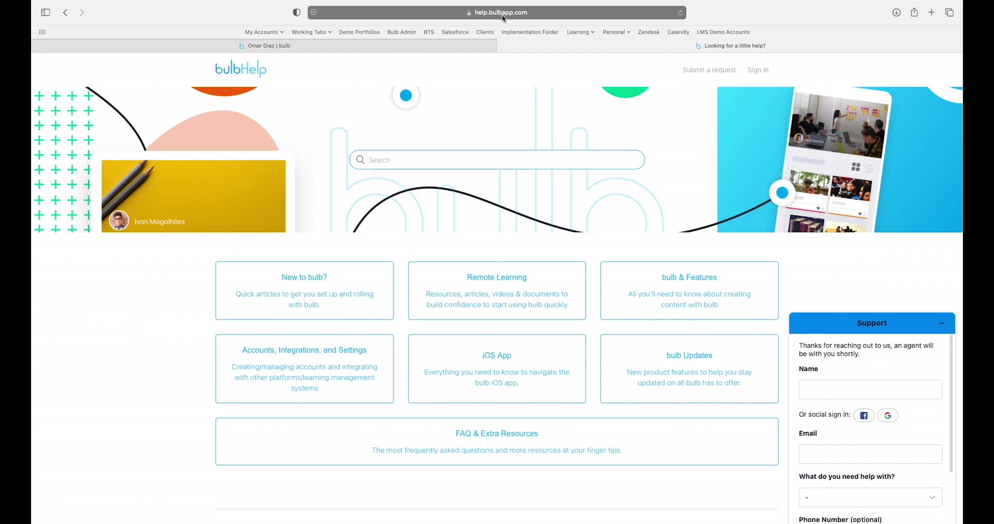
key(super+w)
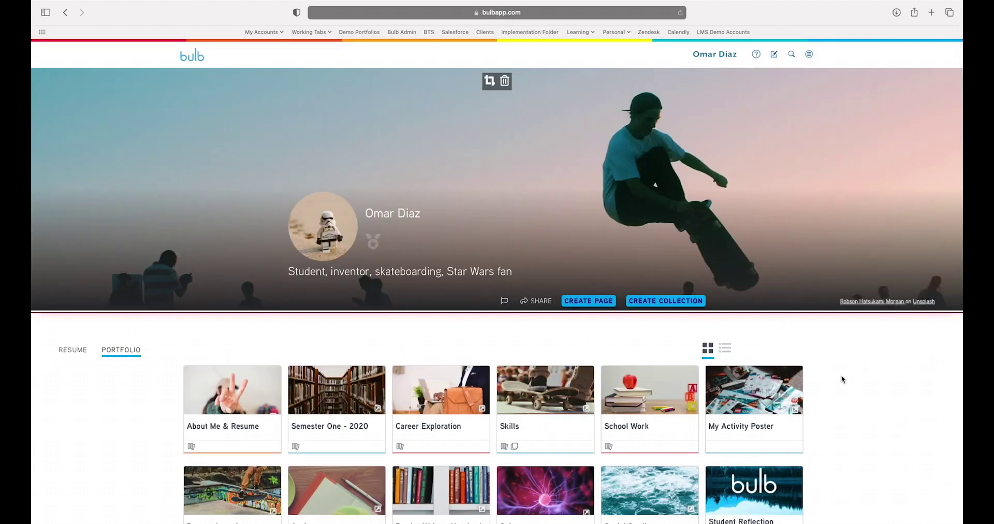
- View the portfolio as a list, restore the grid layout, and examine the collection and page tiles up close
click(724, 350)
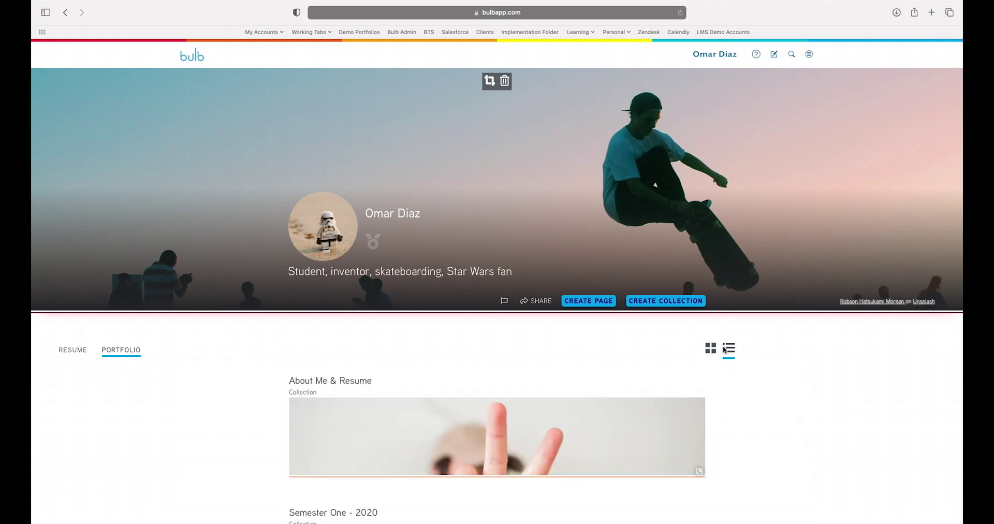
click(709, 348)
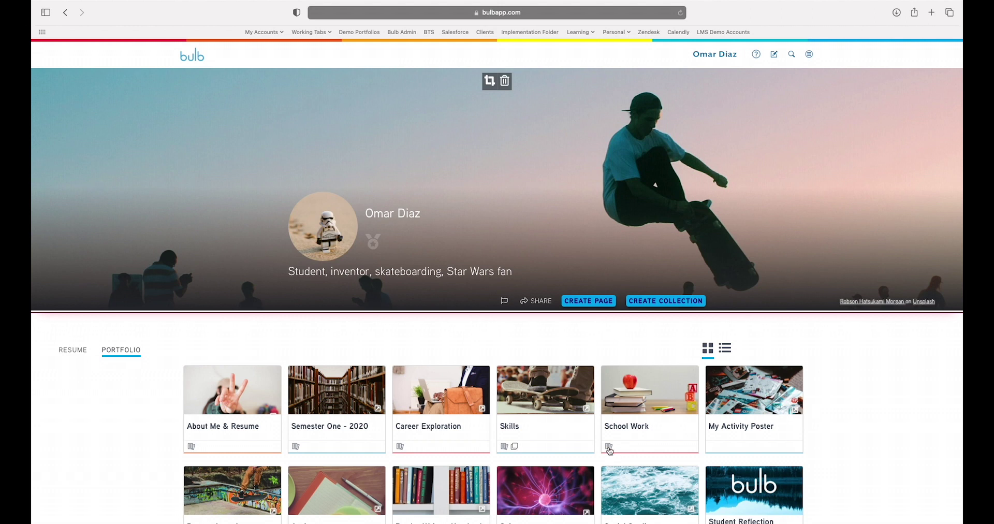
scroll(610, 450, up, 5)
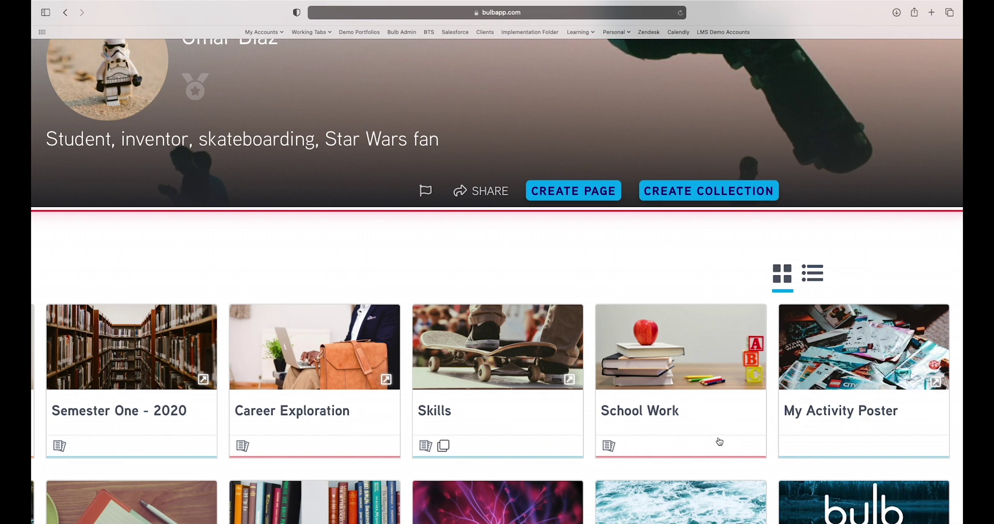
key(super+0)
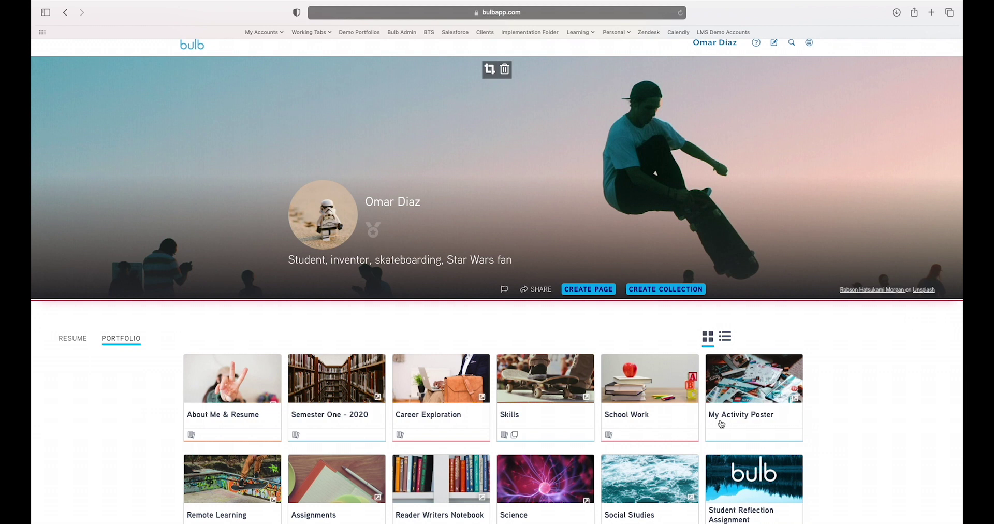
- Open the Skills collection, read its Skateboarding page through to the end, and return to the profile portfolio
click(542, 386)
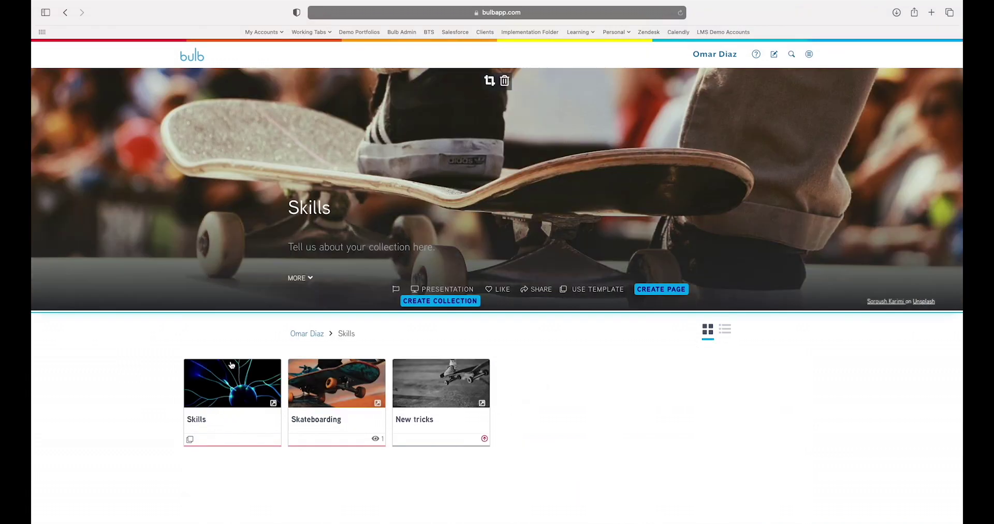
click(340, 387)
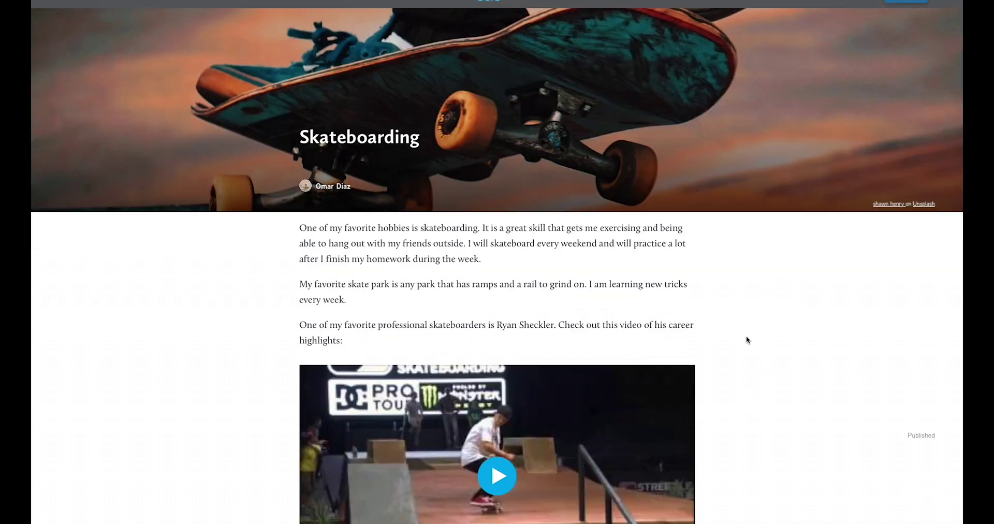
scroll(746, 393, down, 2)
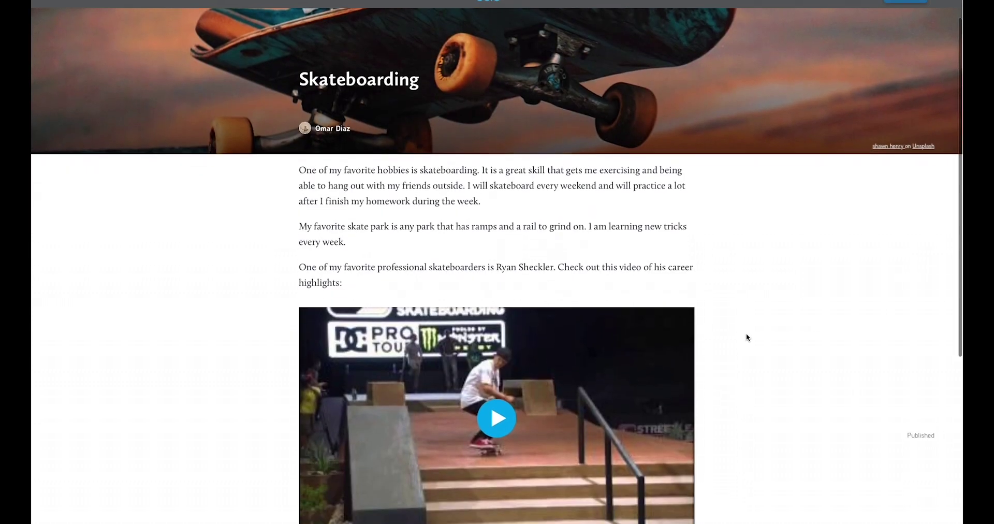
scroll(746, 333, down, 3)
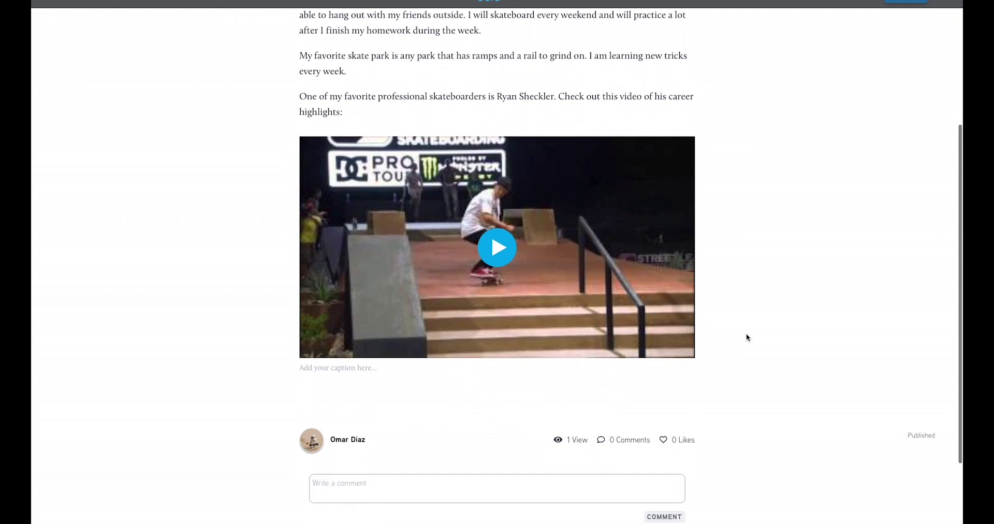
scroll(746, 337, down, 2)
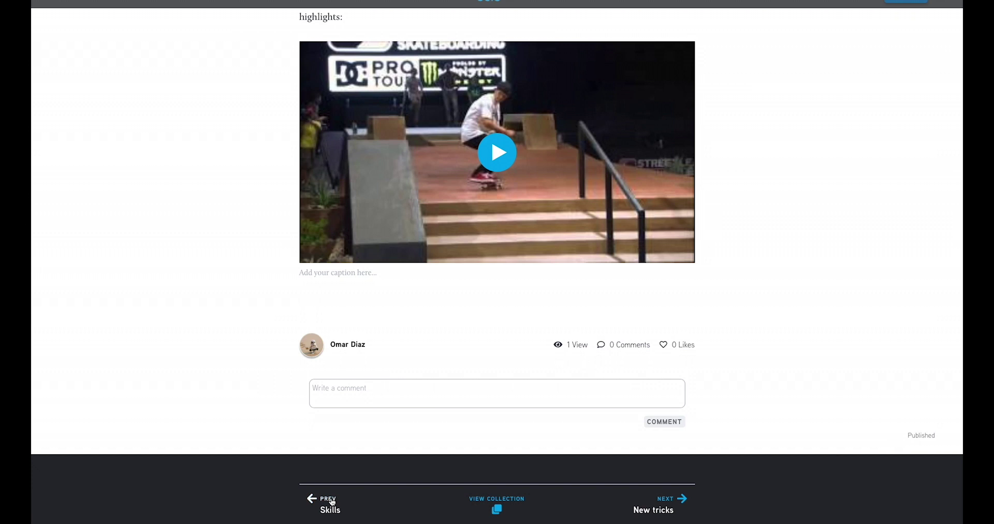
click(496, 503)
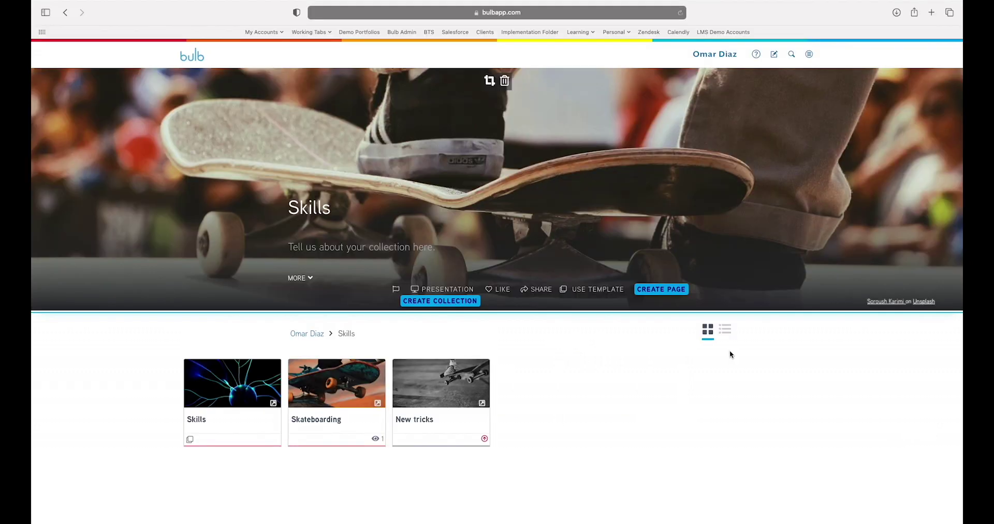
click(309, 335)
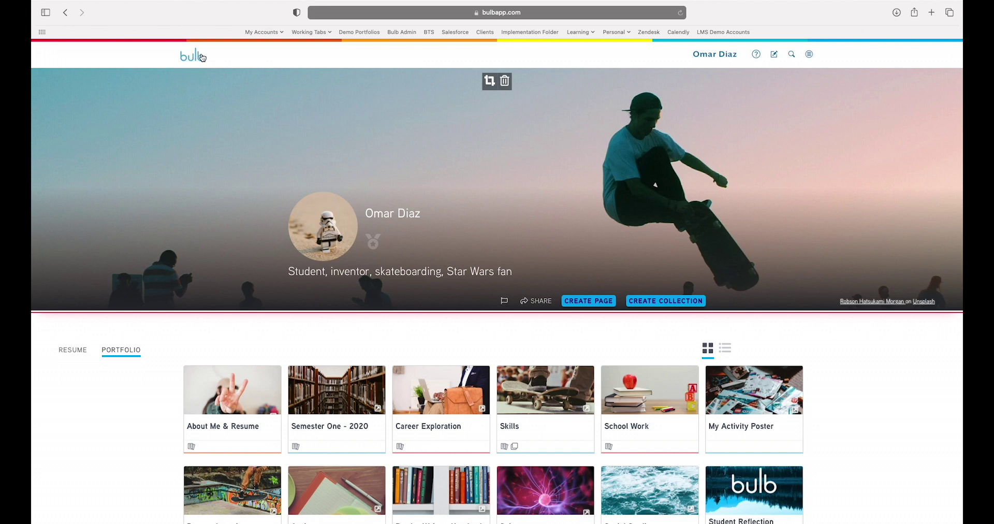
- Reorder My Activity Poster ahead of School Work in the portfolio, and move it into the School Work collection
mouse_move(733, 3)
click(833, 418)
drag(755, 409, 701, 406)
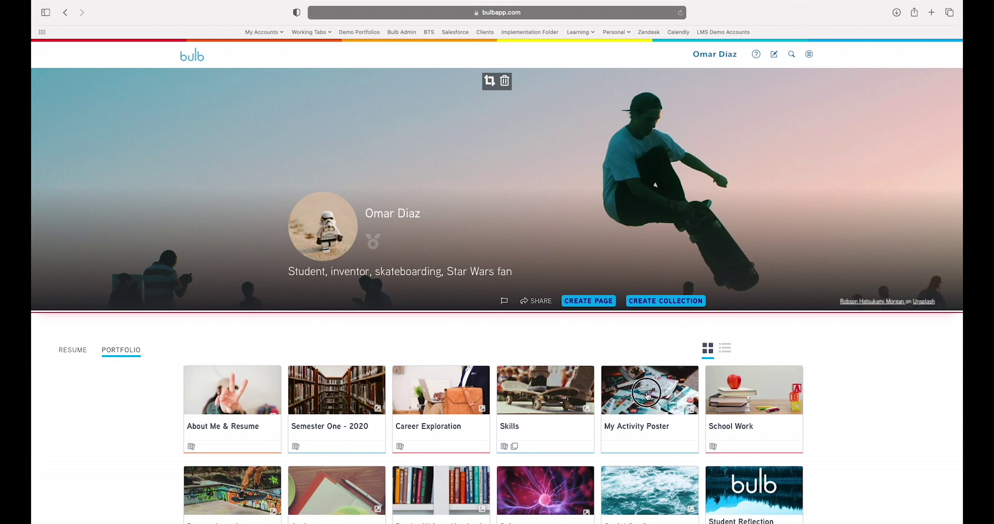
drag(640, 399, 731, 403)
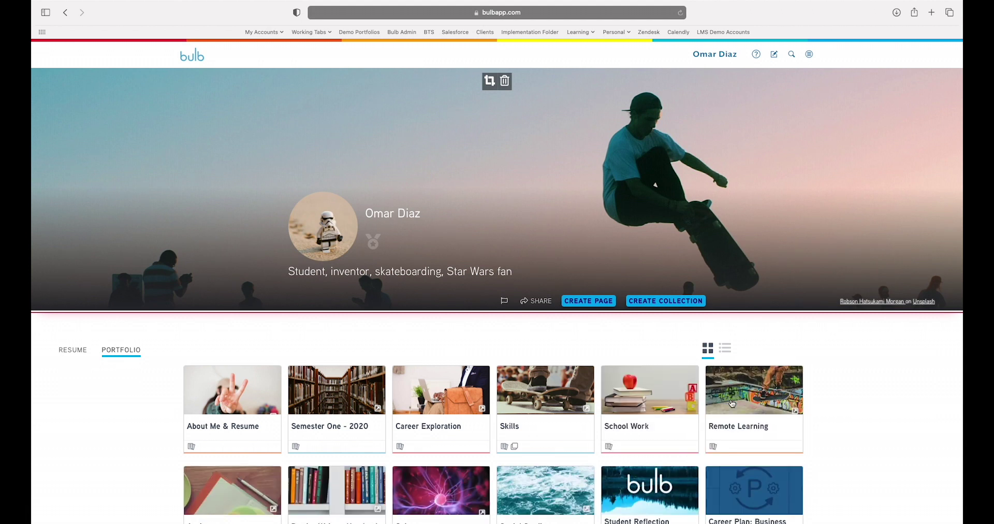
- Open the School Work collection, move My Activity Poster out to the profile level, and return to the profile
click(635, 405)
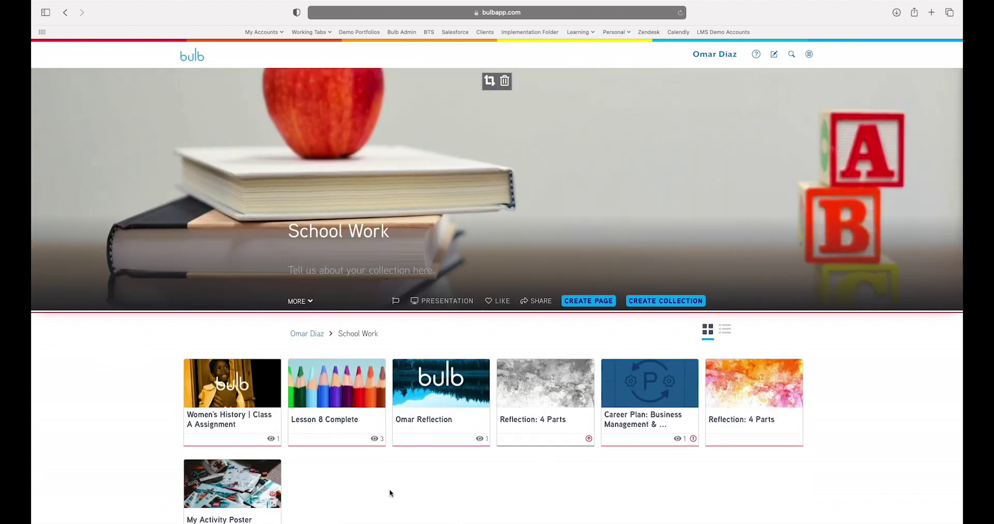
drag(248, 491, 312, 336)
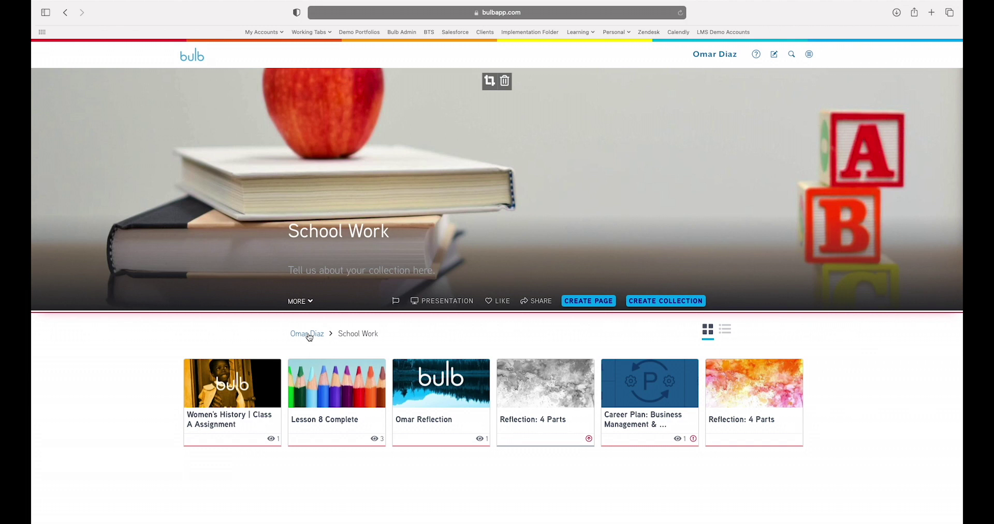
click(308, 335)
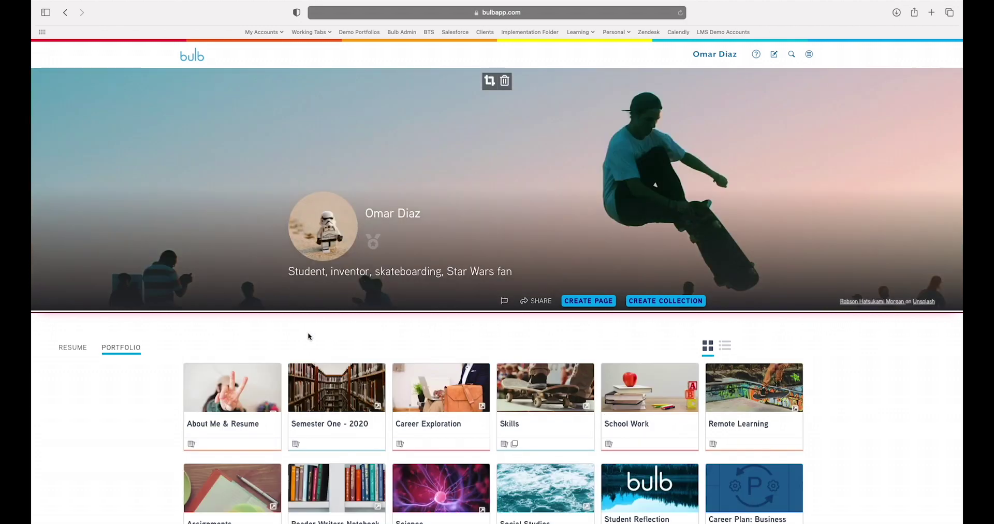